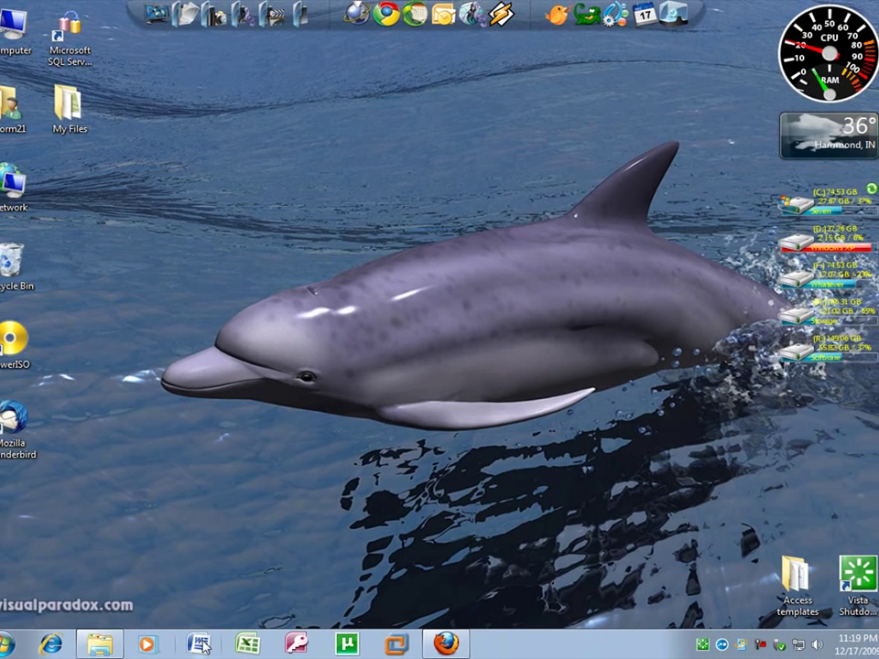
Launch Word with a blank document and briefly check its file commands menu.
left_click(201, 644)
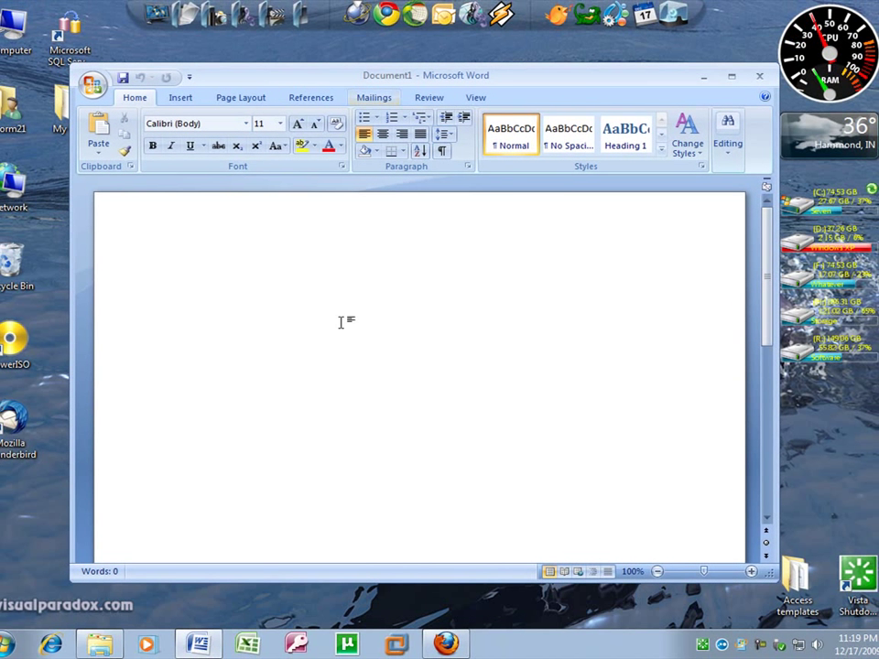
left_click(197, 645)
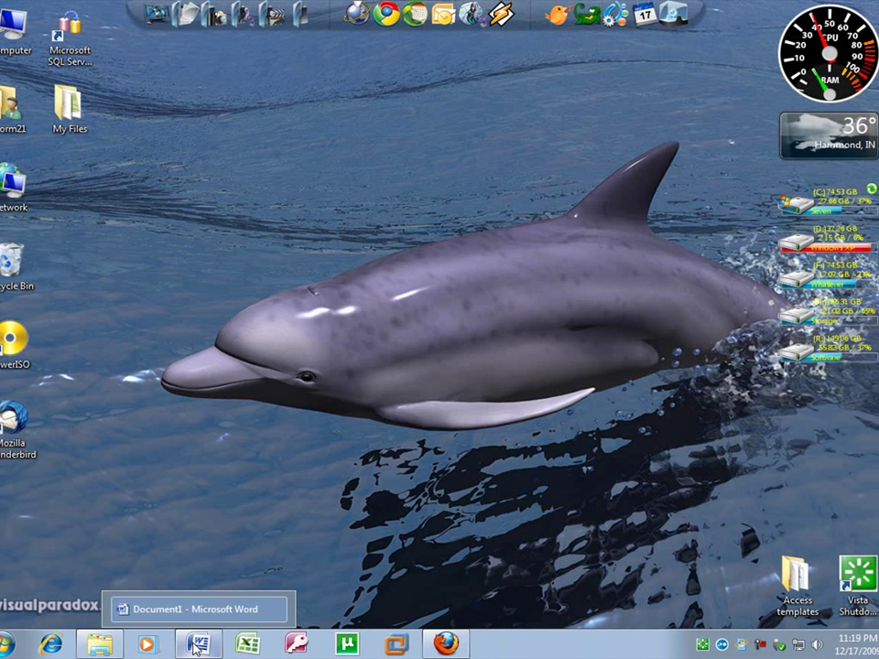
left_click(197, 645)
left_click(90, 86)
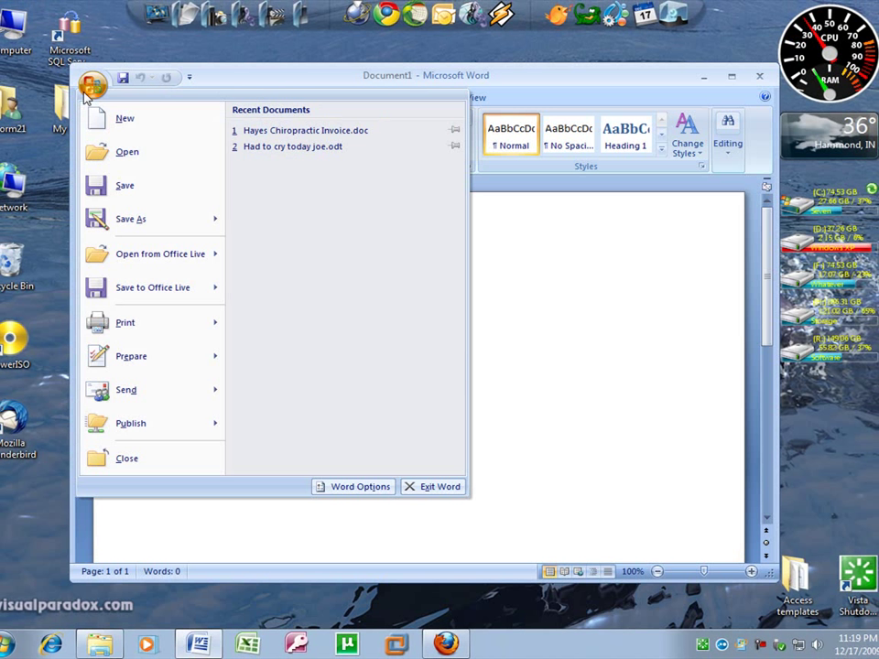
left_click(572, 422)
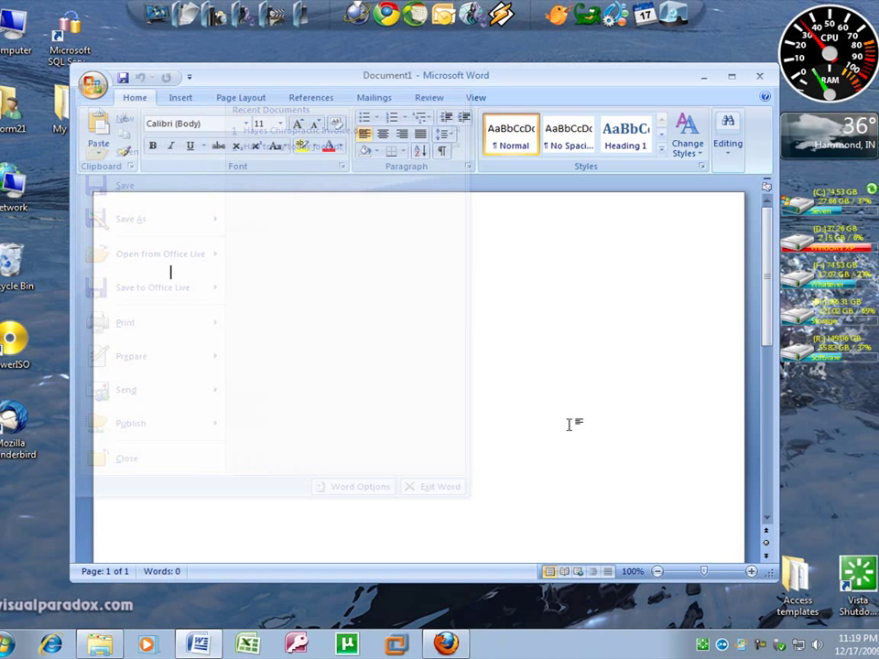
Launch Excel with a blank Book1 and arrange it overlapping Word, leaving Word in front.
left_click(261, 644)
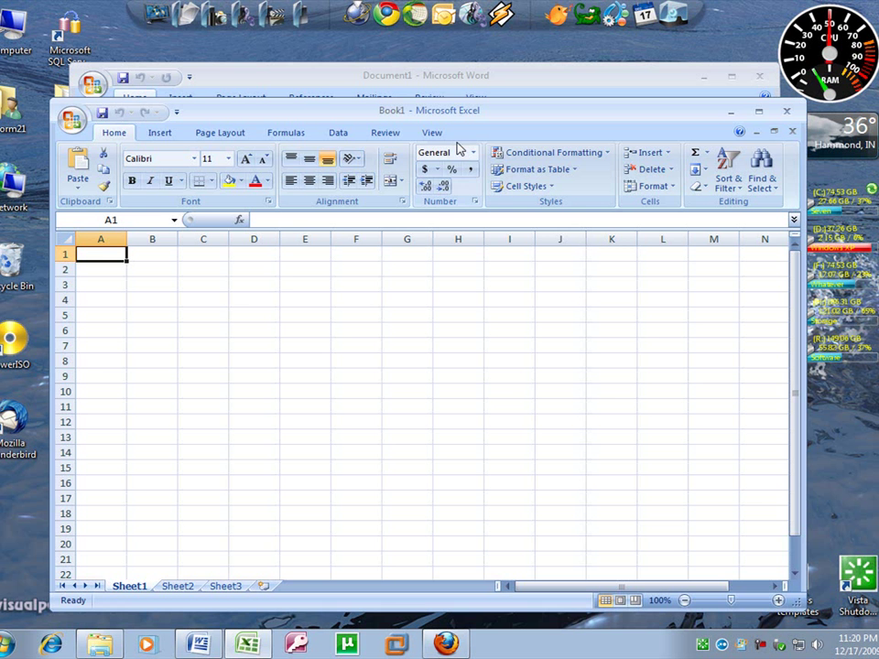
left_click_drag(443, 111, 510, 155)
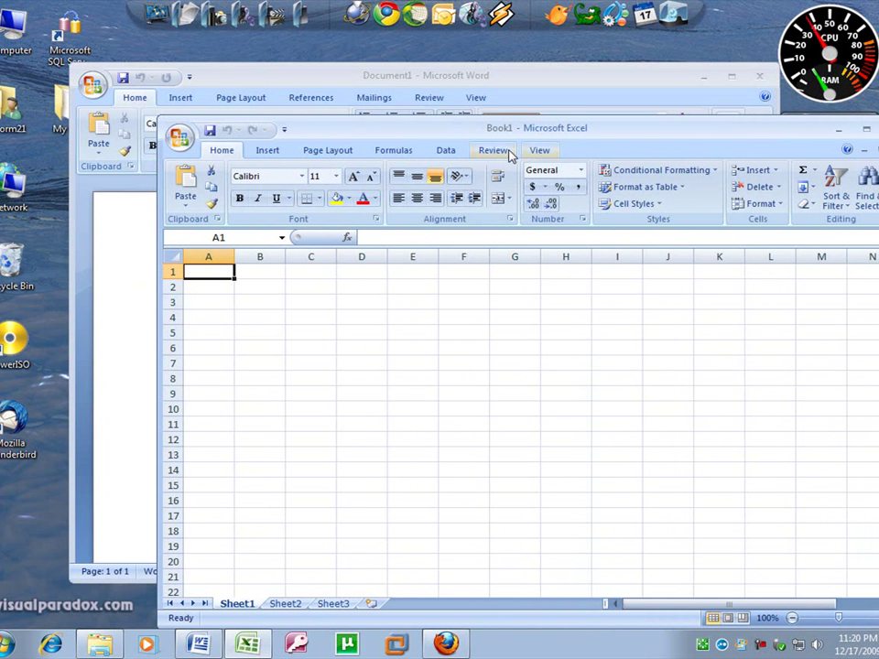
left_click(471, 82)
left_click(776, 141)
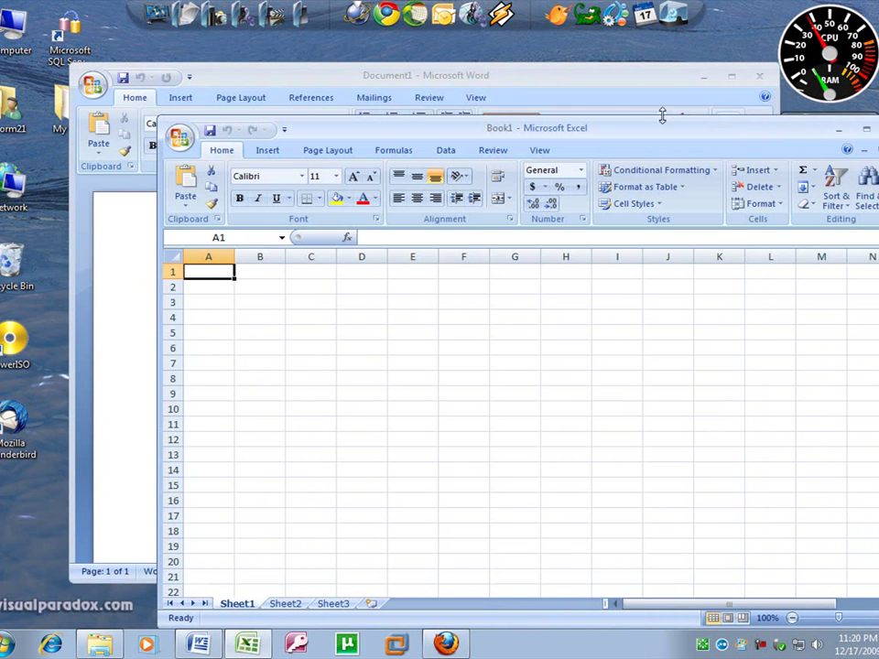
left_click_drag(627, 136, 817, 577)
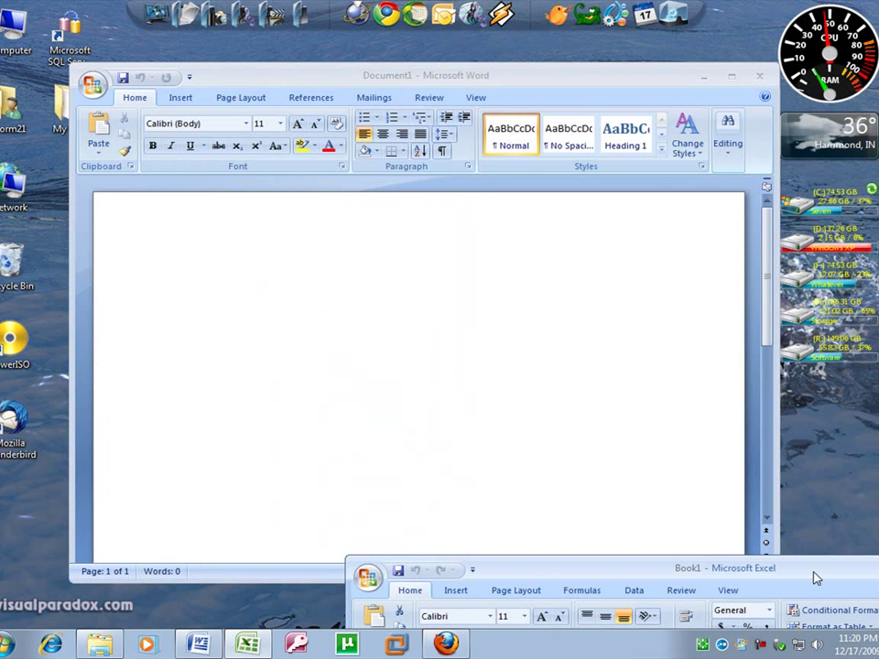
left_click_drag(426, 85, 360, 73)
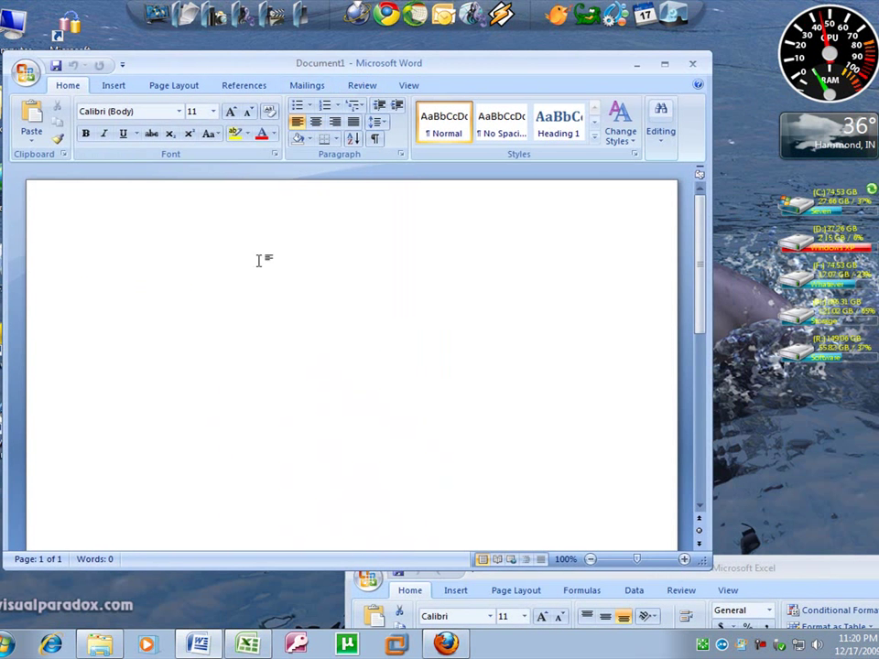
left_click_drag(750, 570, 464, 126)
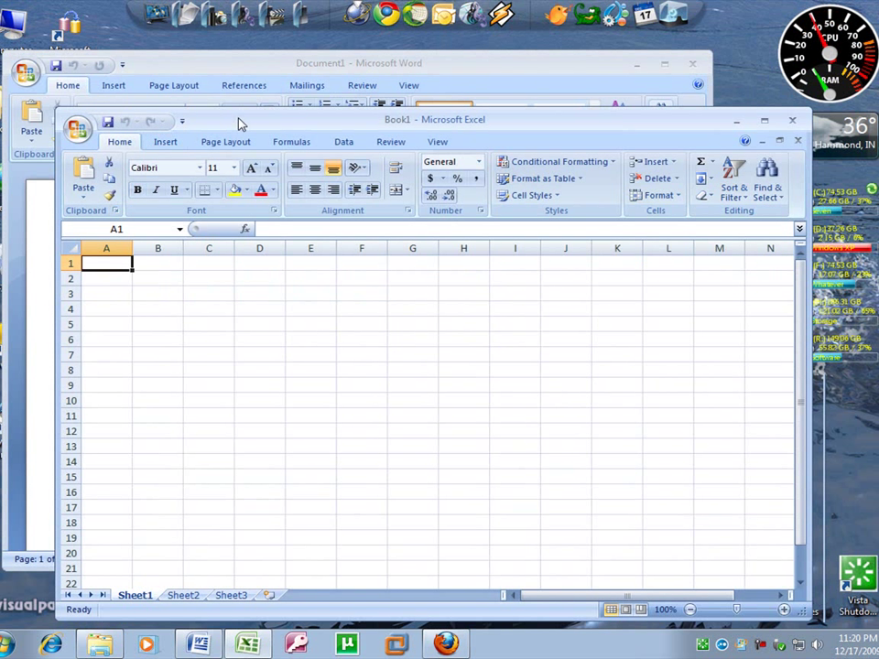
left_click_drag(238, 123, 380, 157)
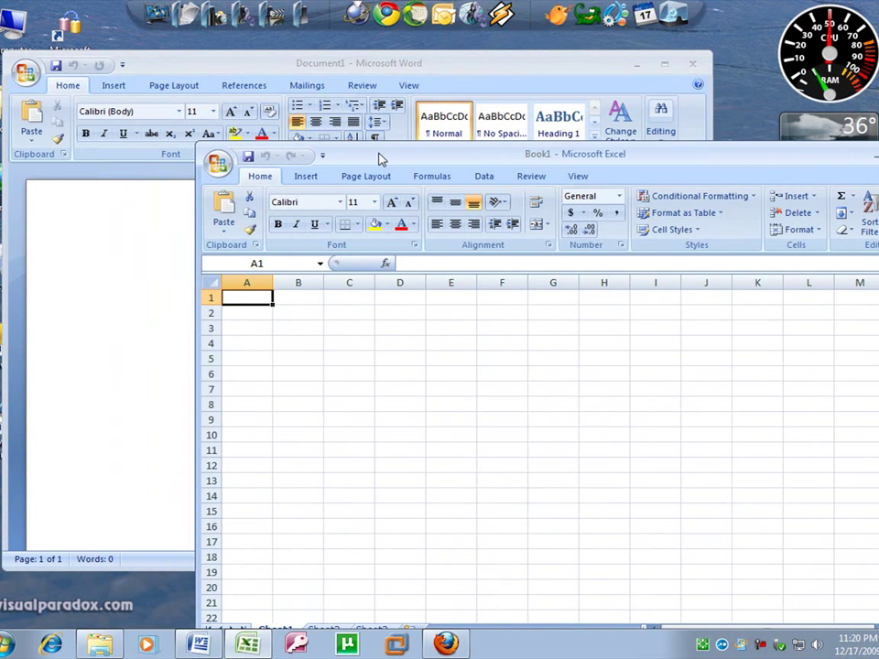
left_click(151, 71)
Snap Word's Document1 window to the left half of the screen.
left_click_drag(160, 72, 0, 6)
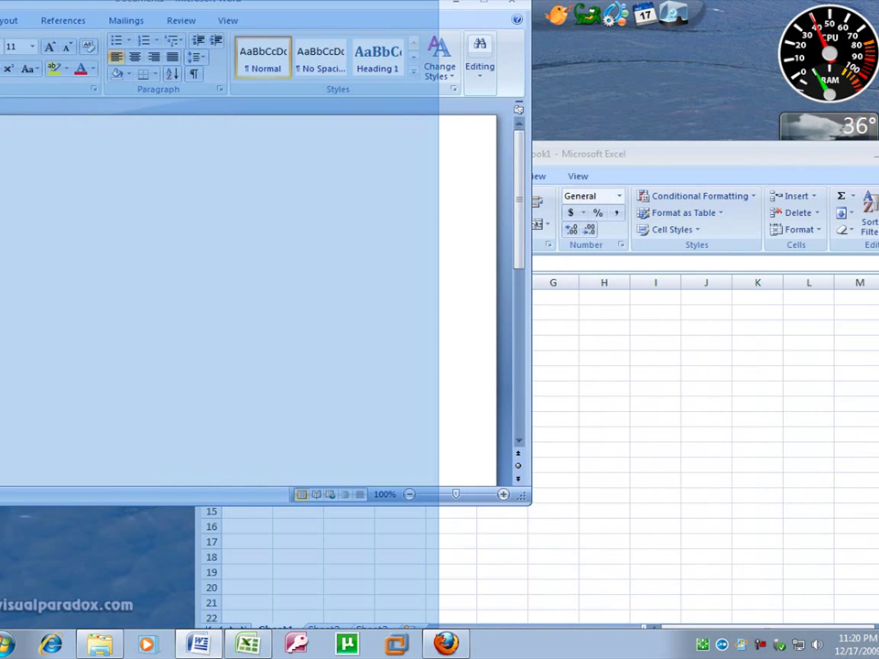
left_click_drag(0, 5, 0, 5)
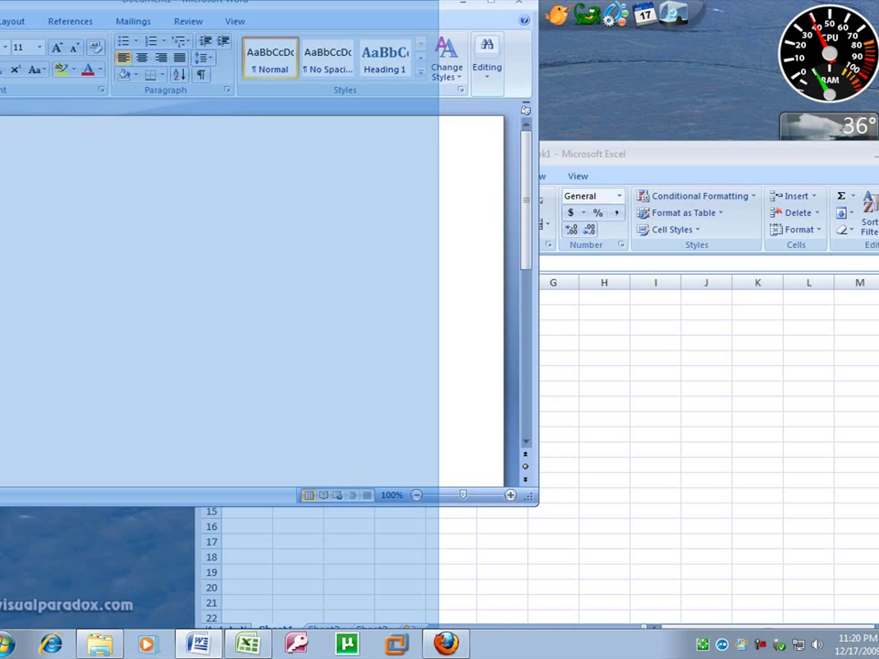
left_click_drag(0, 6, 0, 6)
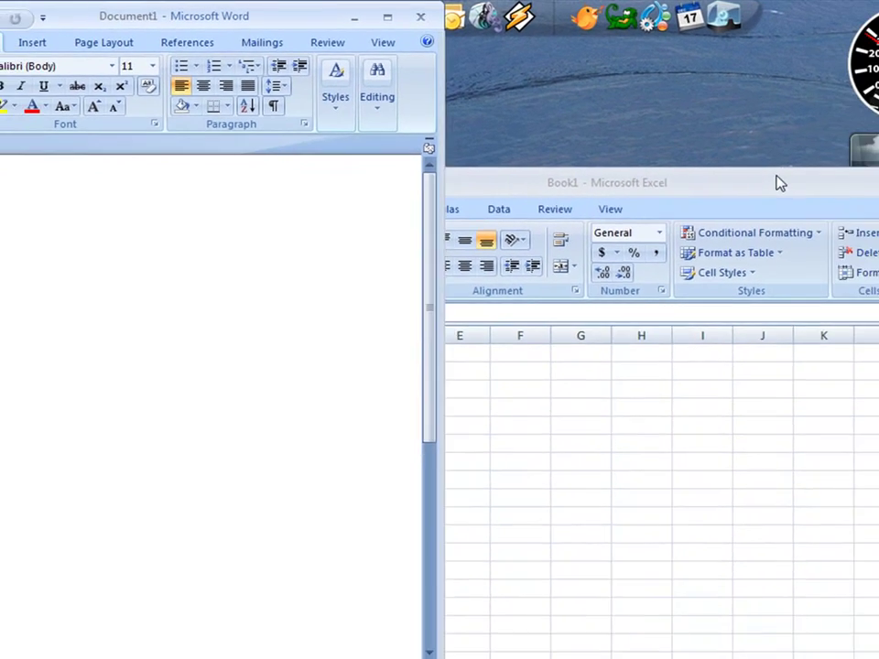
Snap Excel's Book1 to the right half, beside Word.
left_click_drag(836, 210, 878, 7)
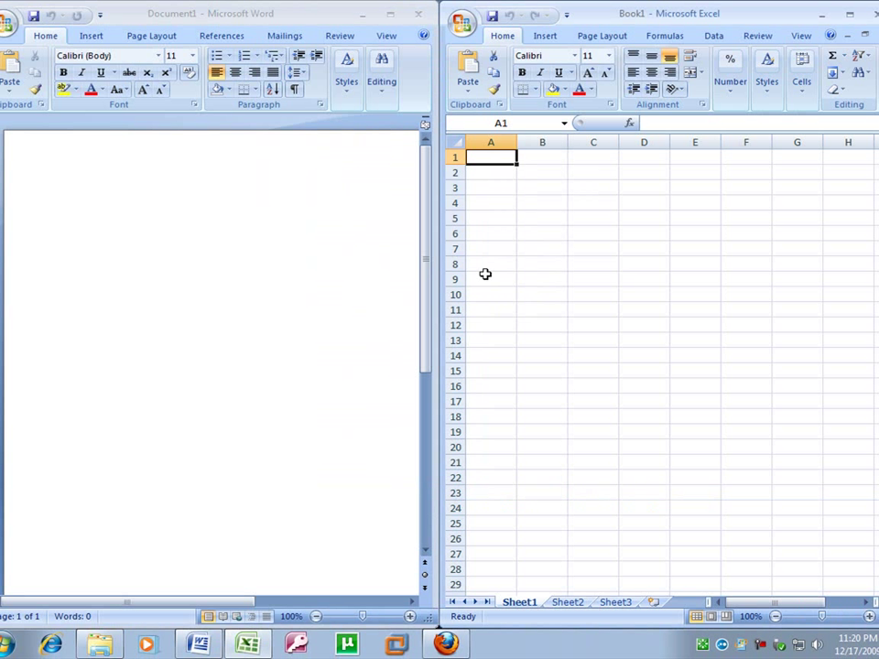
left_click(361, 259)
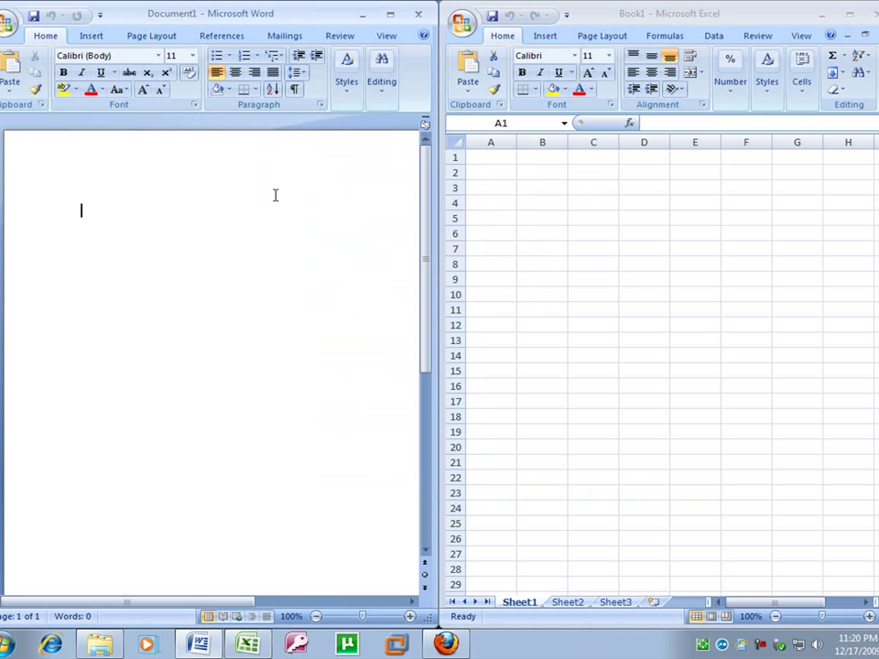
left_click(574, 220)
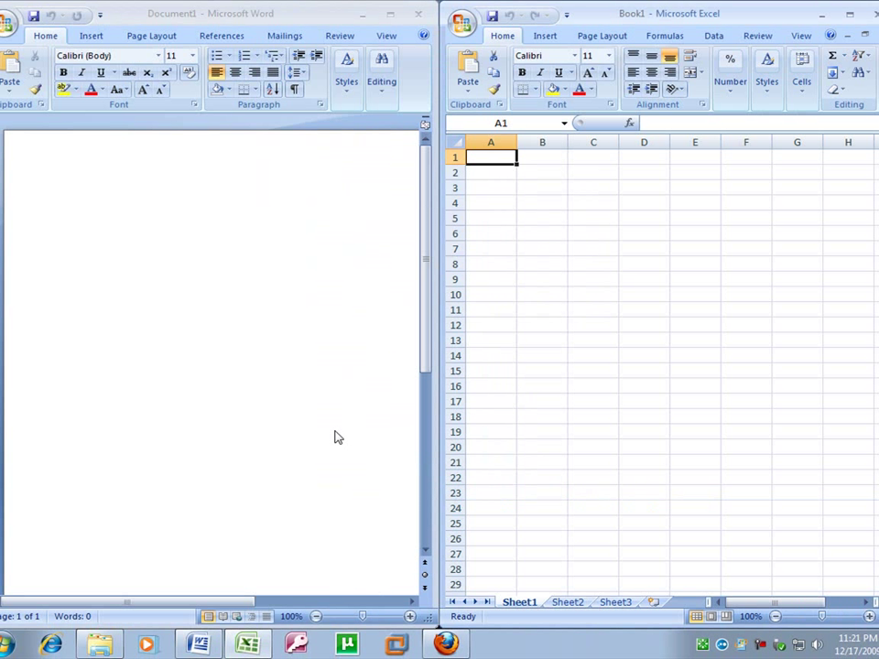
Unsnap the Word and Excel windows and close both.
left_click_drag(260, 14, 541, 113)
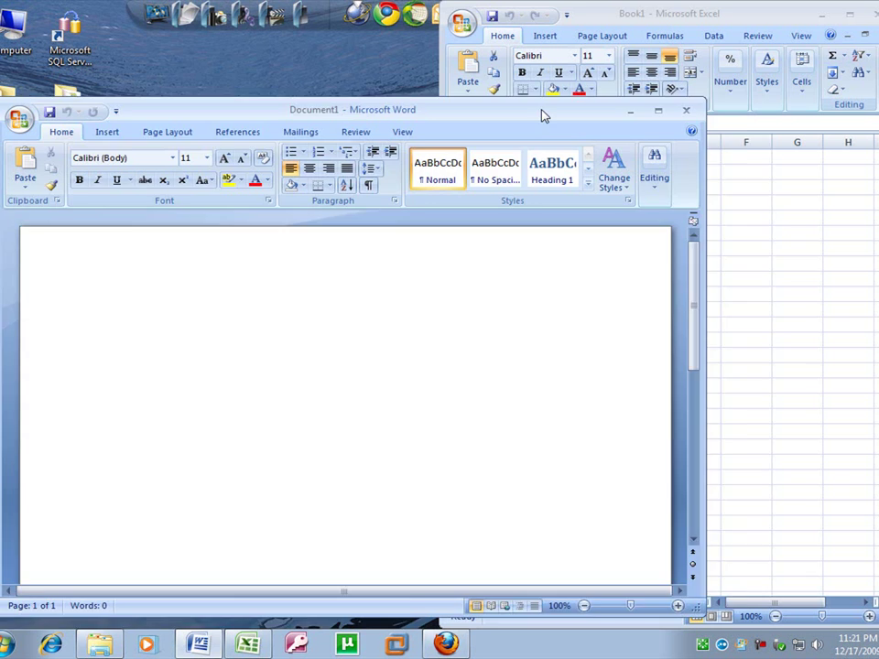
left_click_drag(701, 20, 471, 148)
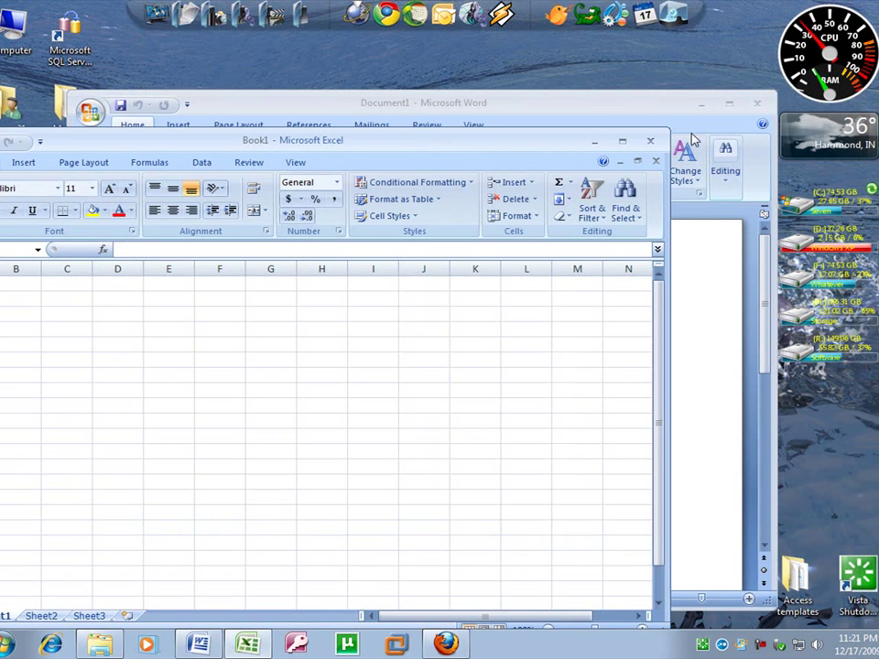
left_click(649, 141)
left_click(759, 106)
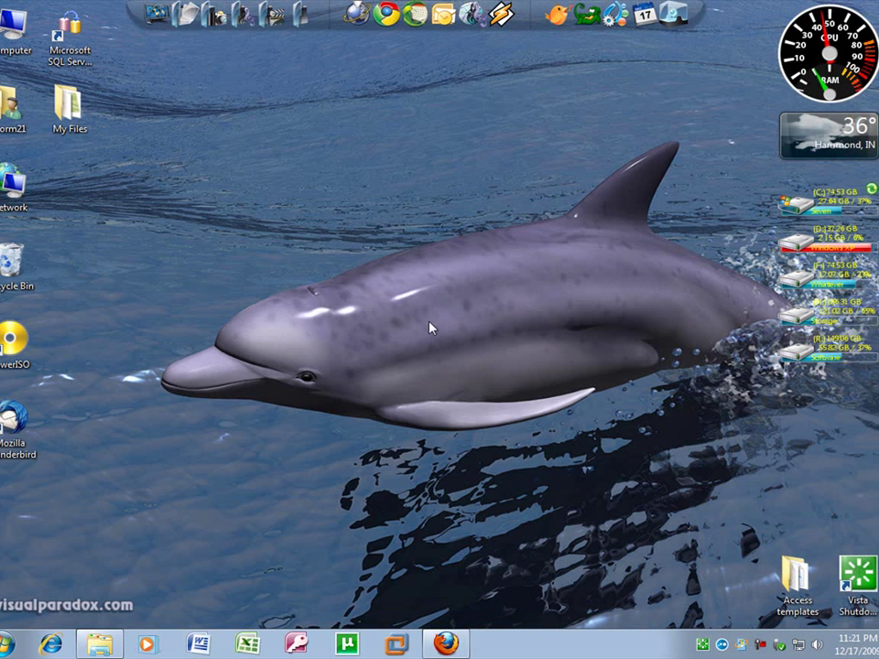
Open the Pictures library from the Start menu.
left_click(7, 643)
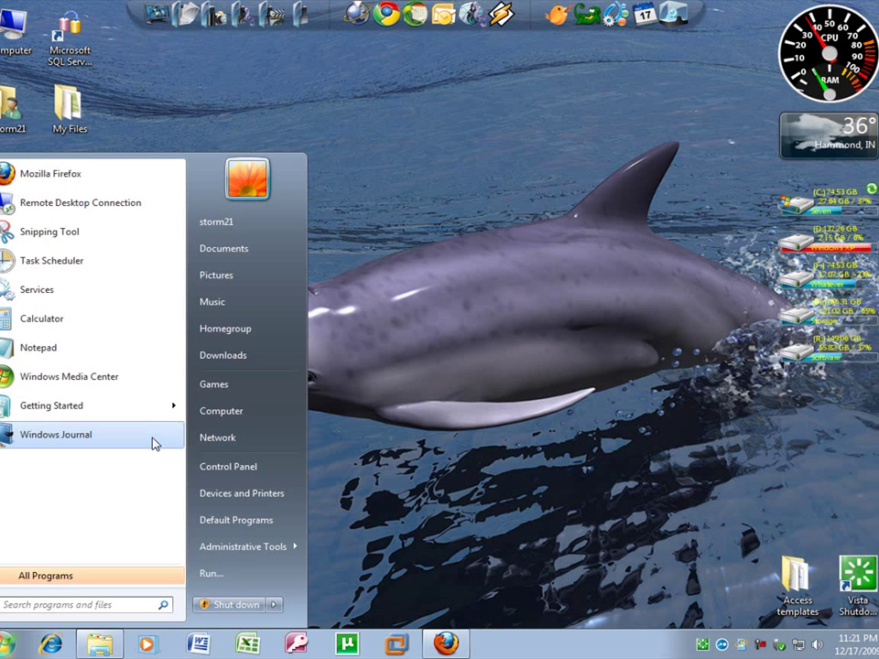
left_click(254, 276)
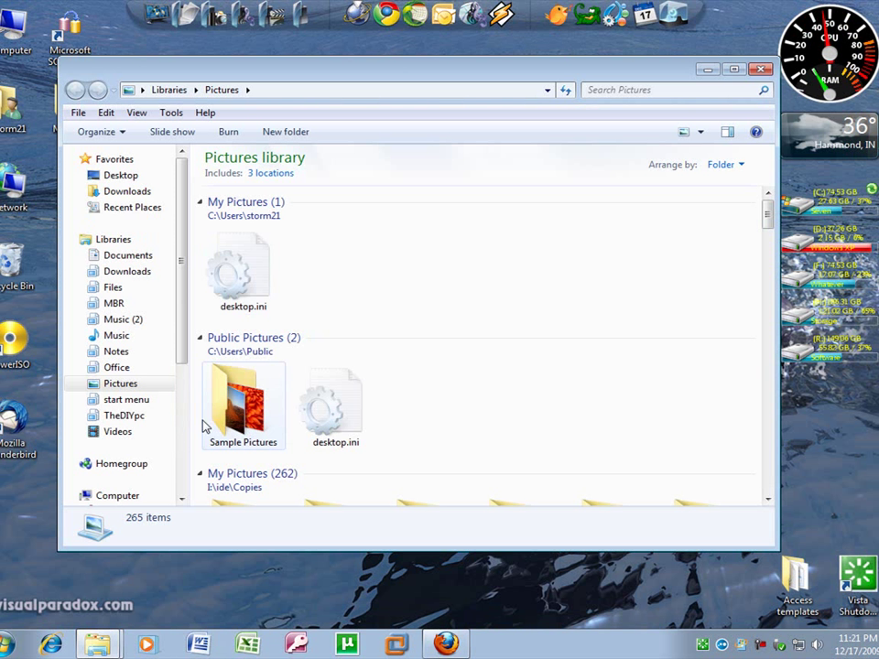
left_click(8, 644)
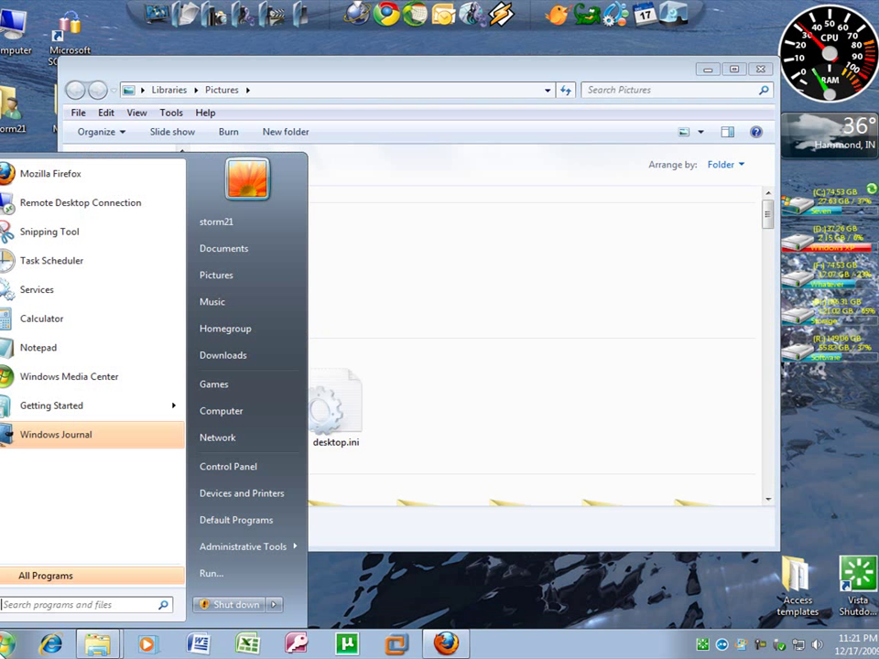
left_click(254, 276)
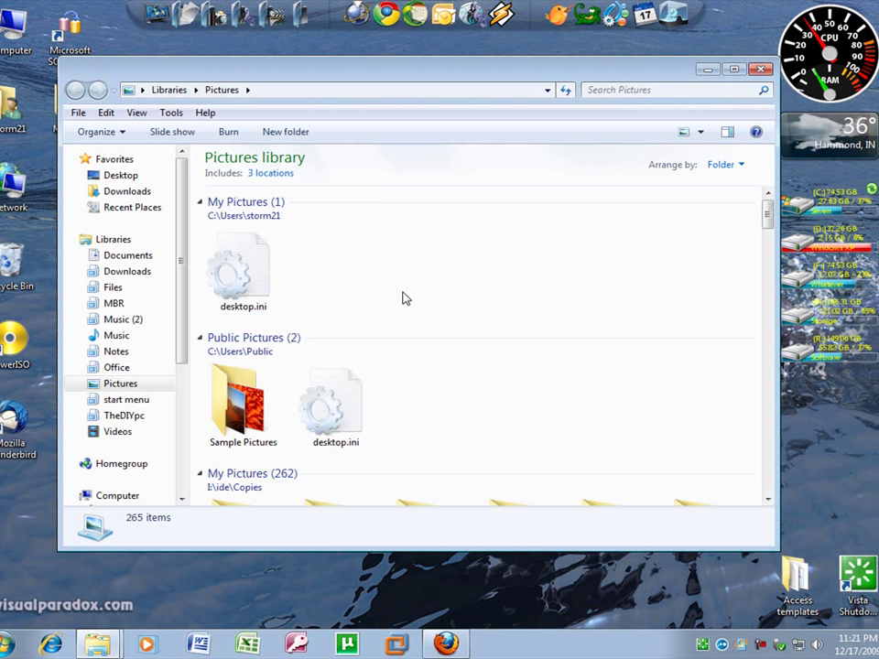
left_click(98, 645)
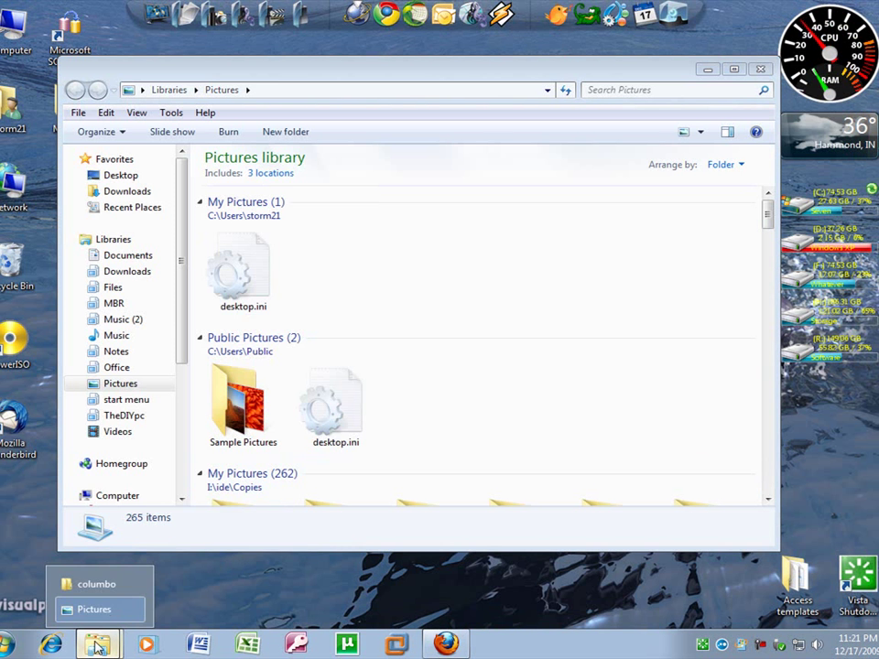
Open the Documents library in a second window and enter its second My Pictures folder.
key("super")
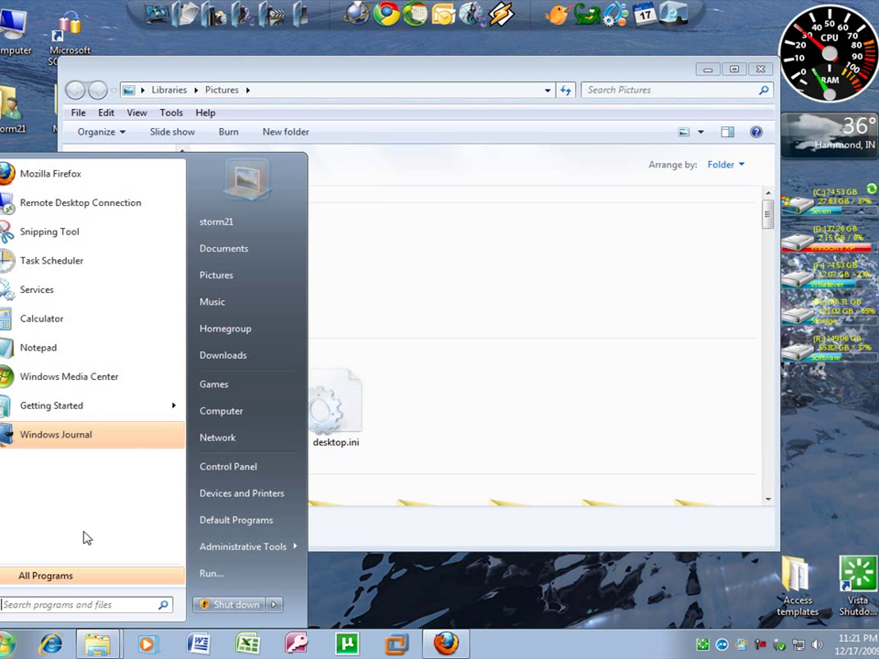
left_click(253, 257)
left_click_drag(340, 98, 549, 98)
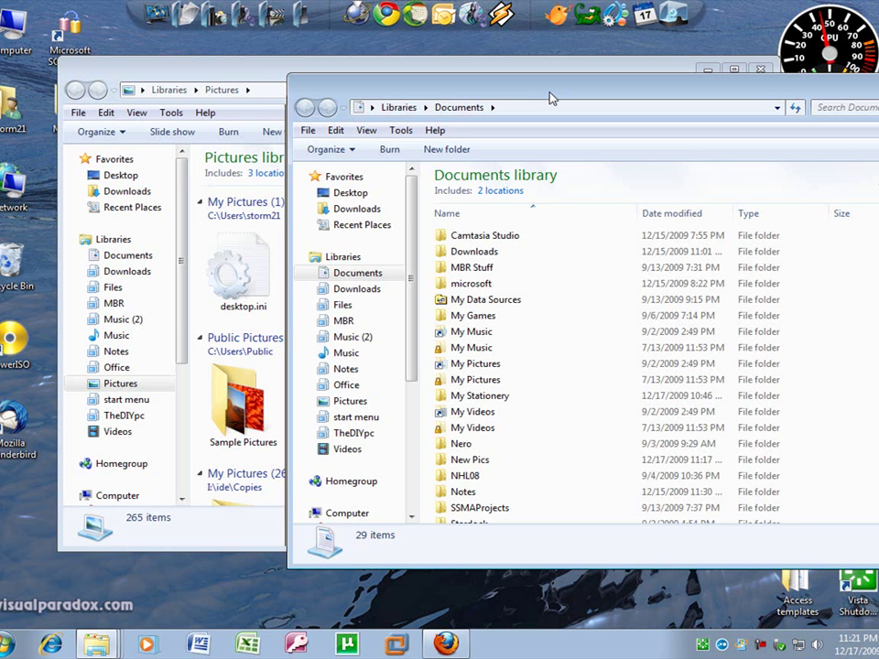
left_click_drag(231, 57, 154, 47)
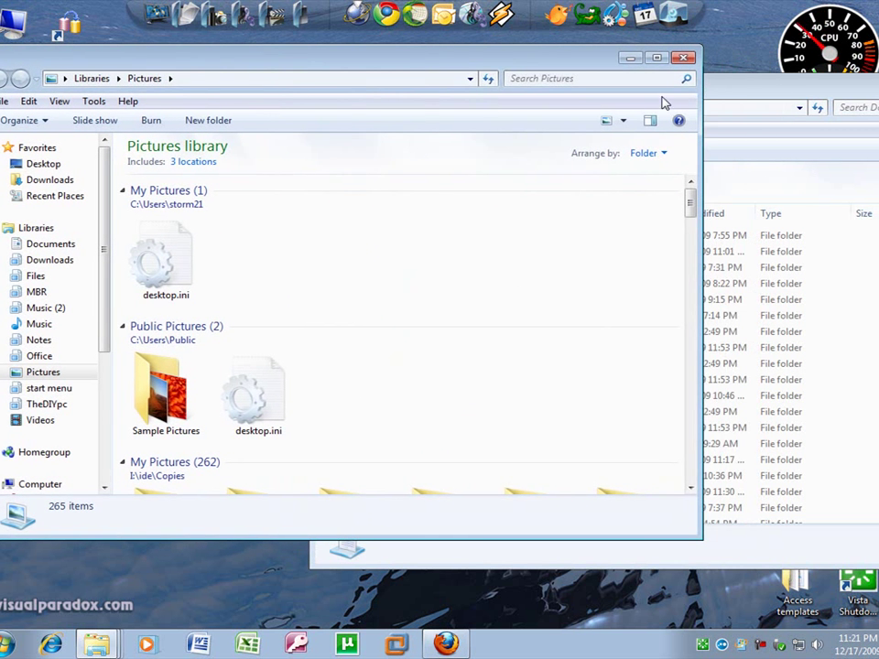
left_click(753, 92)
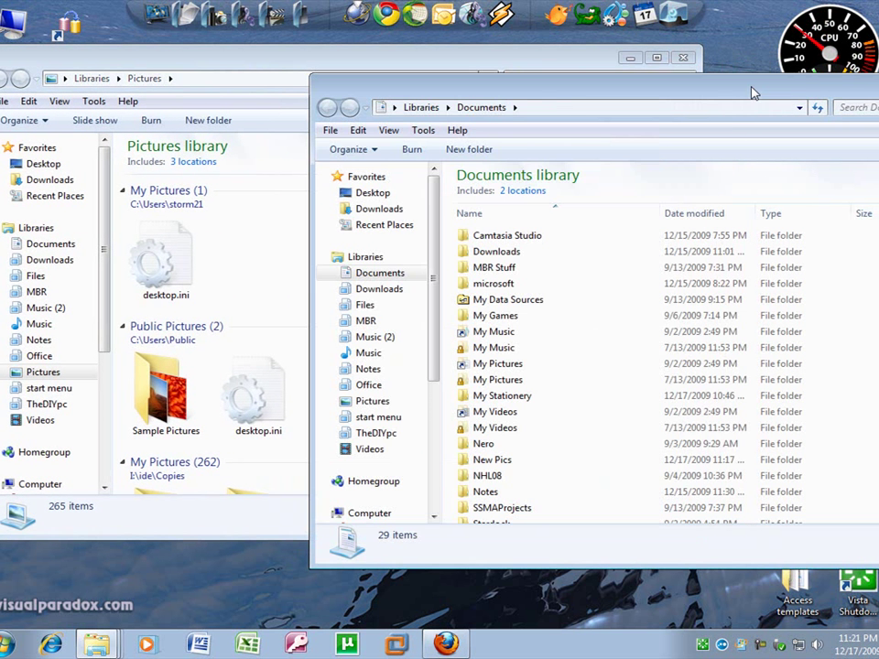
double_click(523, 380)
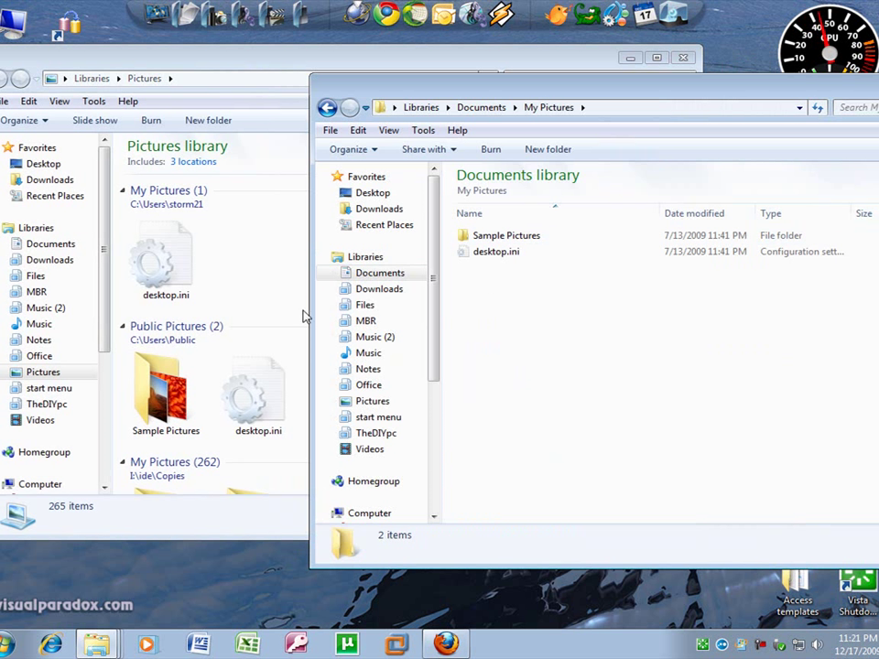
Scroll the Pictures library and switch between windows, ending with My Pictures in front.
left_click(291, 273)
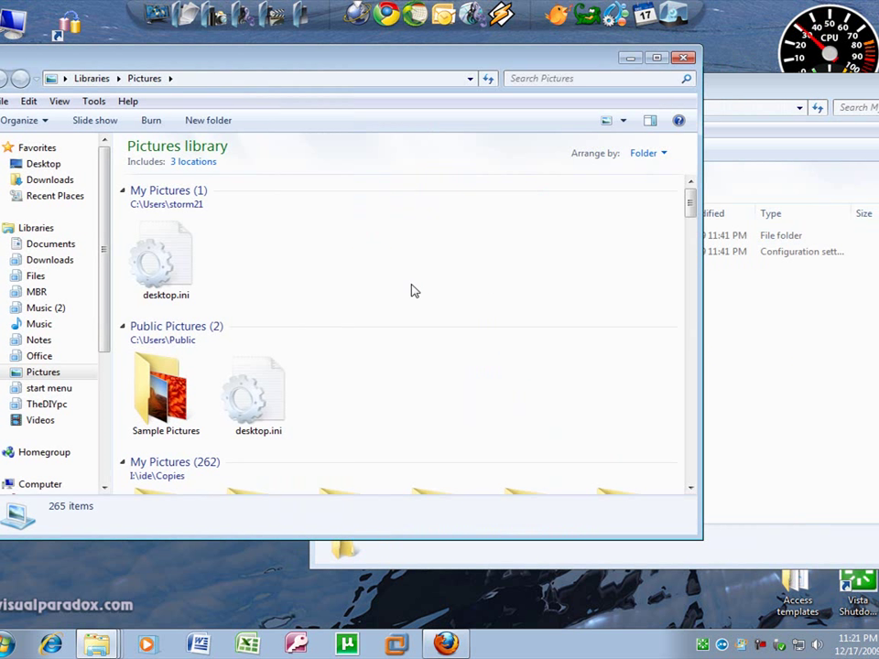
scroll(412, 291, "down", 5)
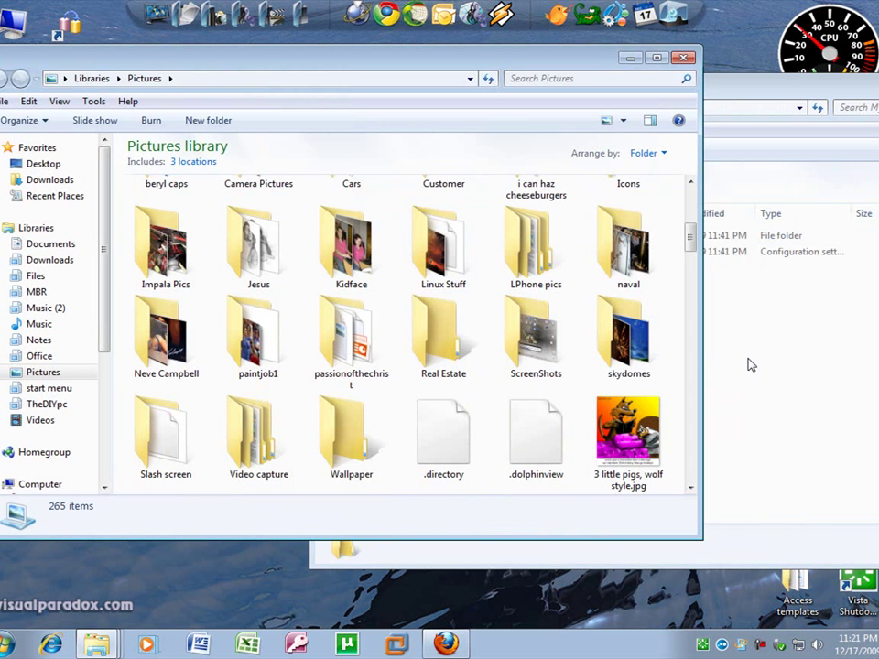
left_click(733, 375)
left_click(266, 498)
left_click(749, 517)
Snap My Pictures to the right half and the Pictures library to the left half.
left_click_drag(814, 94, 878, 4)
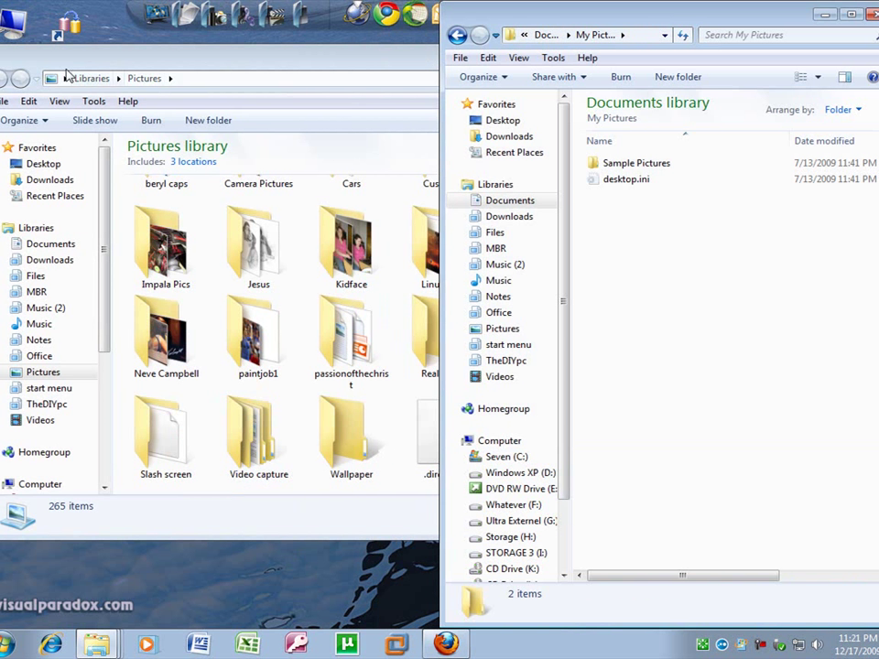
left_click_drag(52, 63, 0, 13)
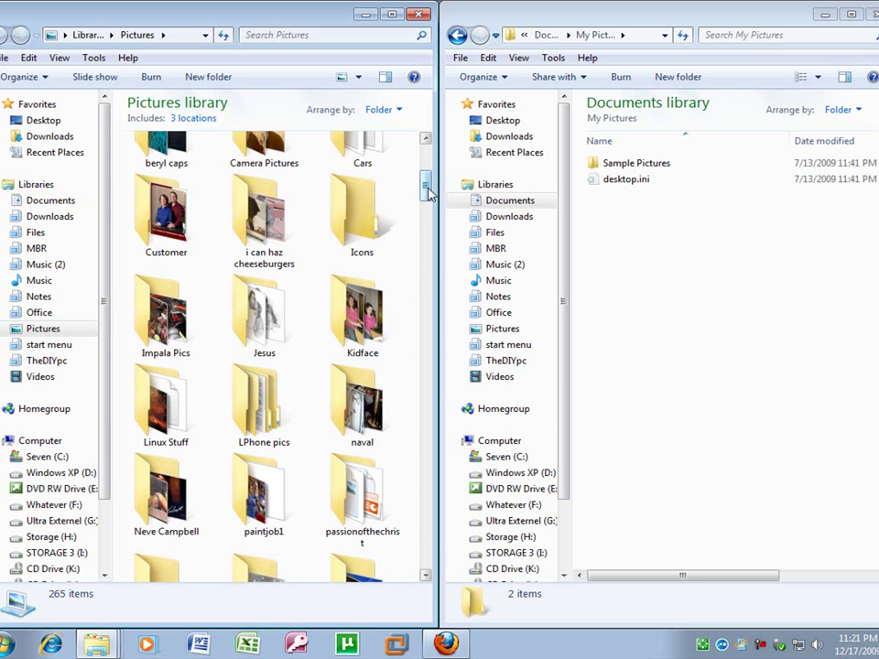
left_click_drag(425, 188, 426, 146)
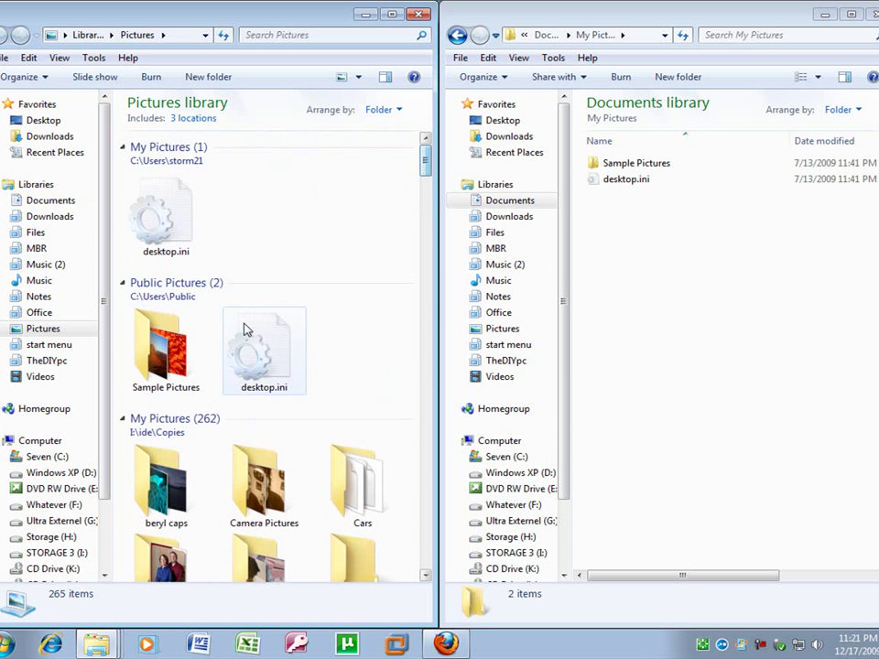
left_click(705, 259)
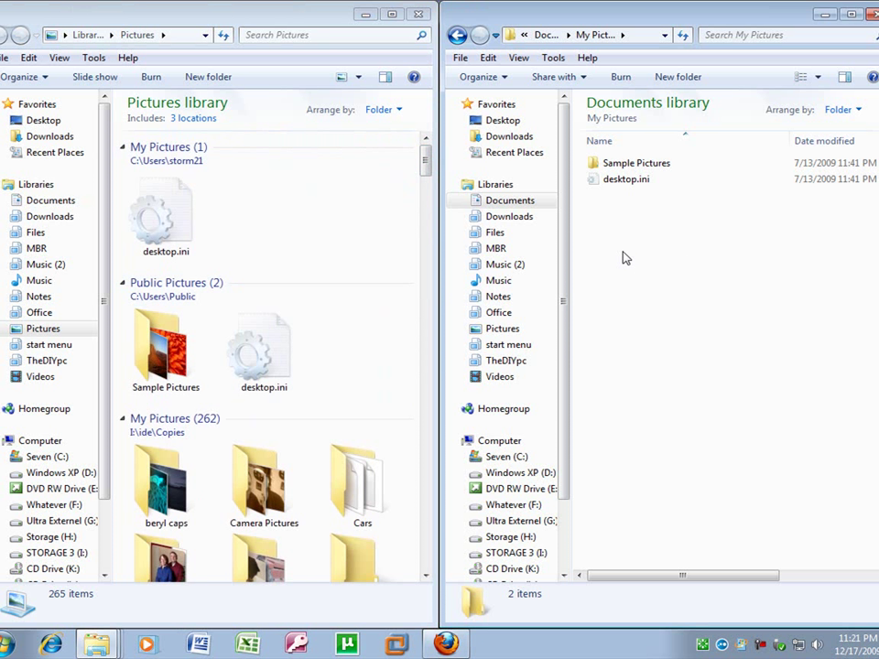
left_click_drag(428, 162, 427, 181)
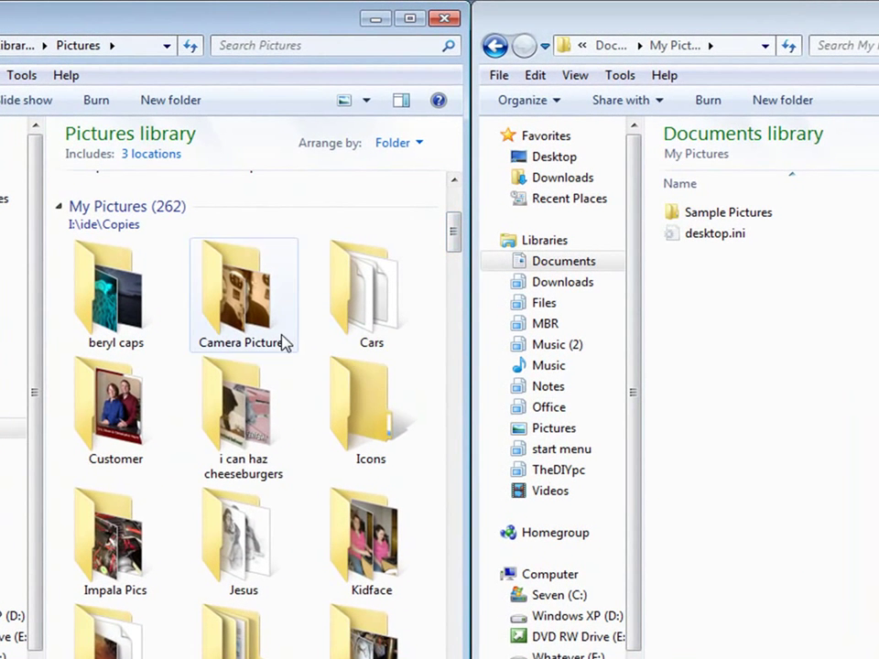
Open i can haz cheeseburgers, then create and open a new Cats folder in My Pictures.
double_click(272, 439)
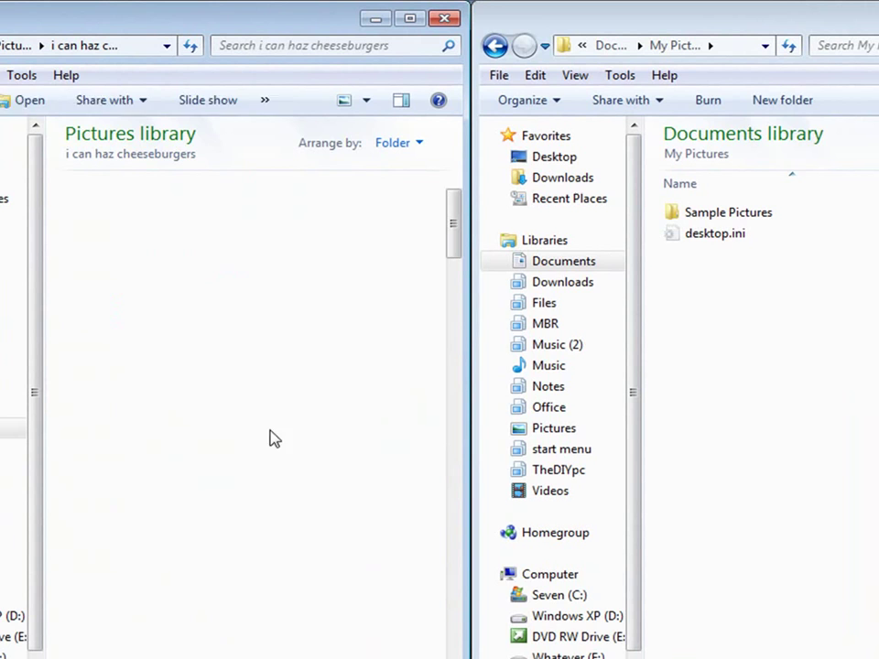
left_click_drag(449, 240, 826, 328)
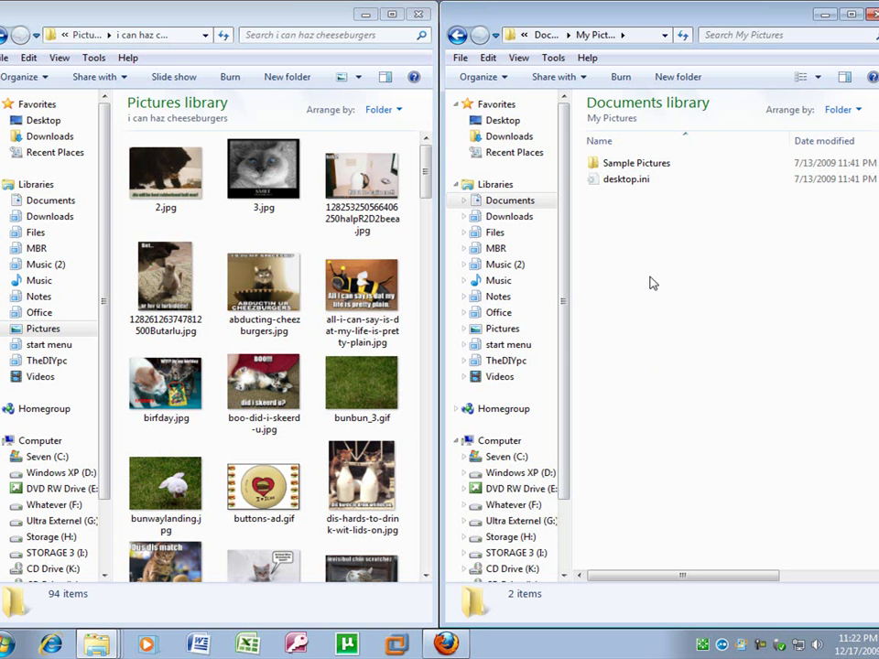
right_click(651, 280)
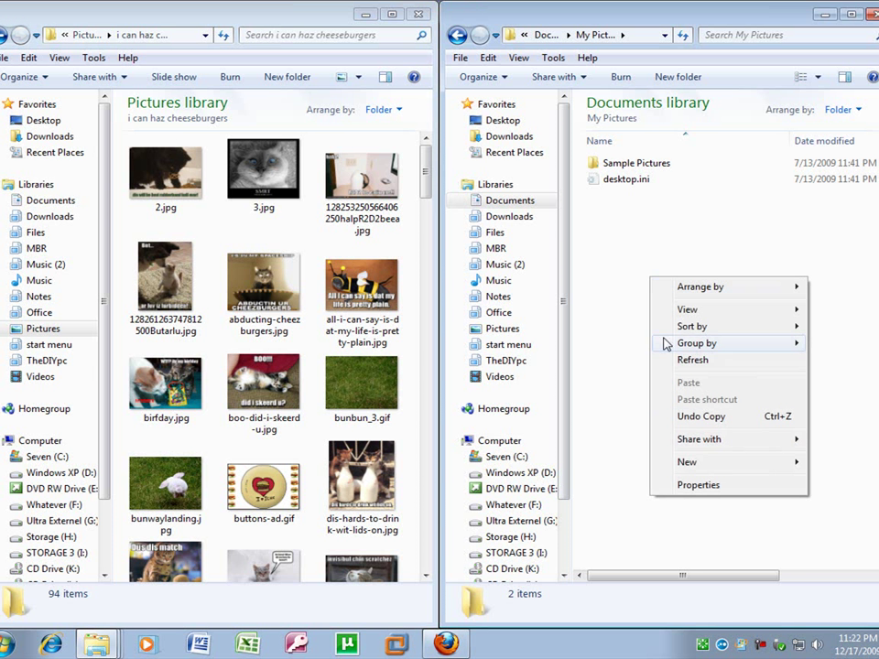
mouse_move(699, 462)
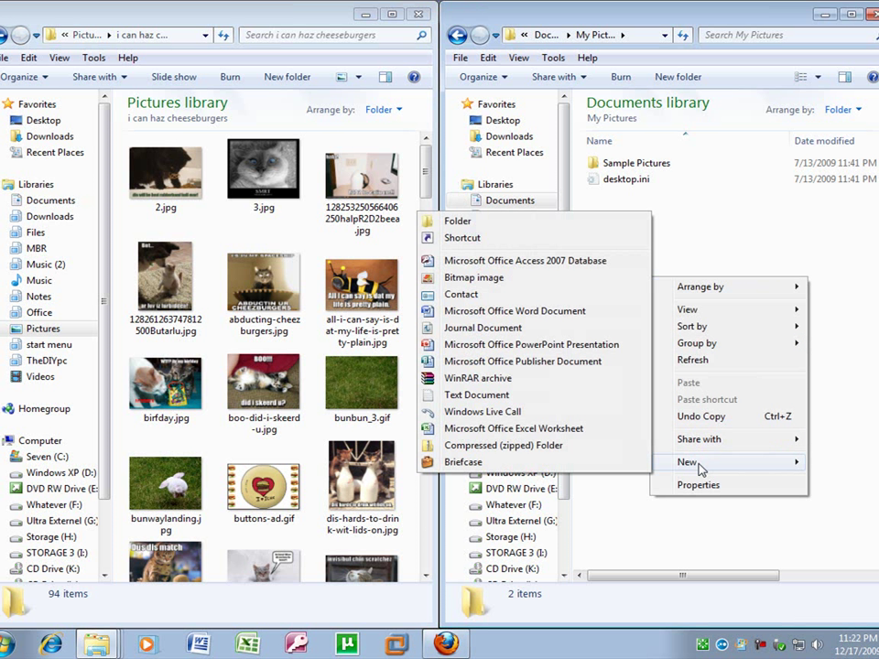
left_click(496, 225)
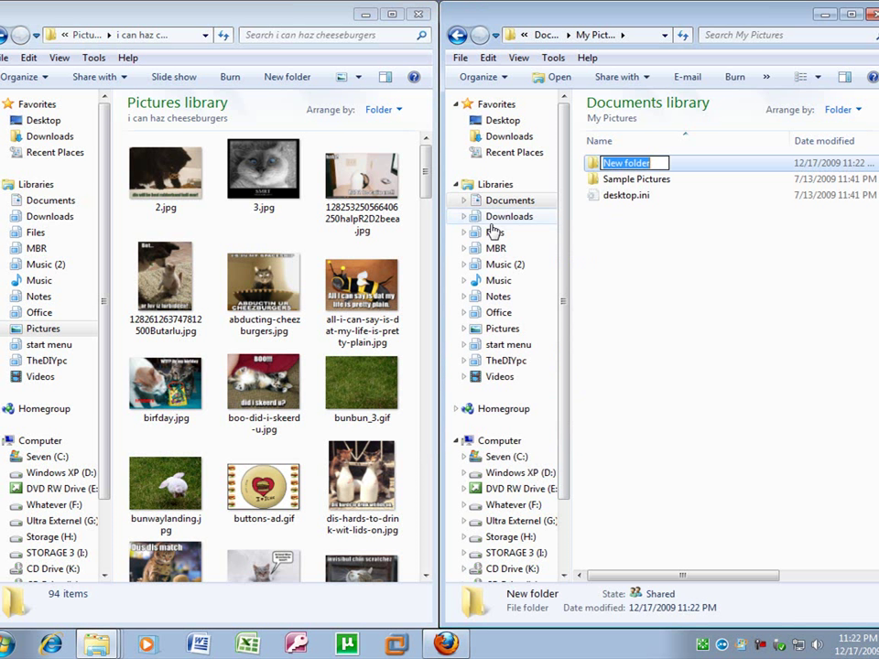
type("Cats")
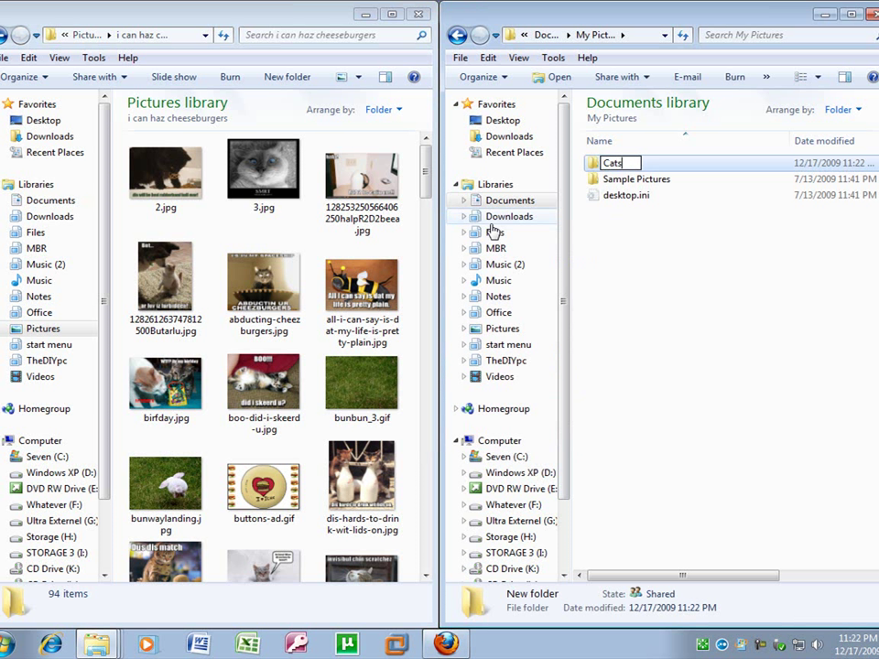
key("Return")
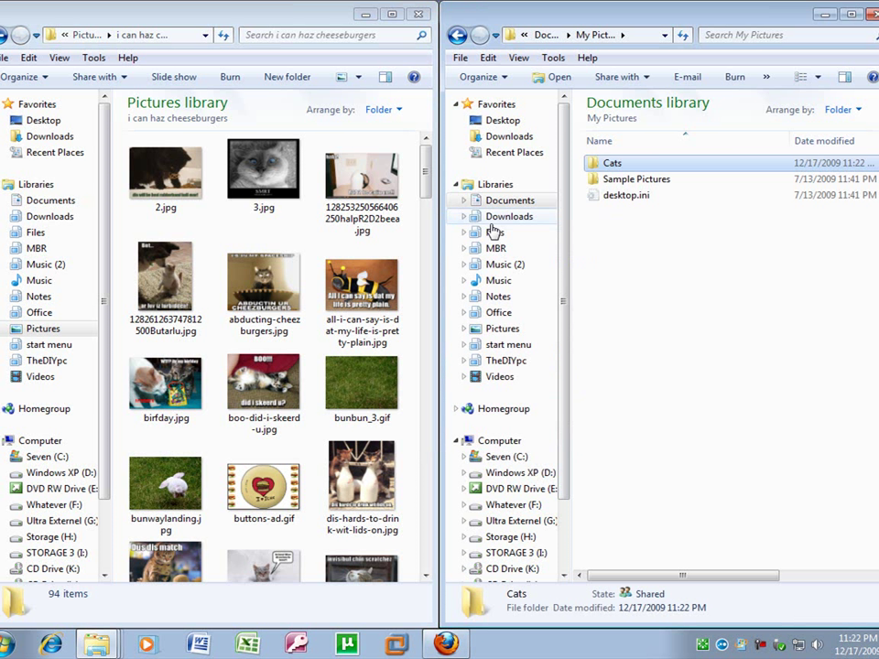
double_click(631, 167)
Move 2.jpg, abducting-cheezburgers.jpg, boo-did-i-skeerd-u.jpg, bunbun_3.gif and dis-hards-to-drink-wit-lids-on.jpg into Cats.
left_click(210, 346)
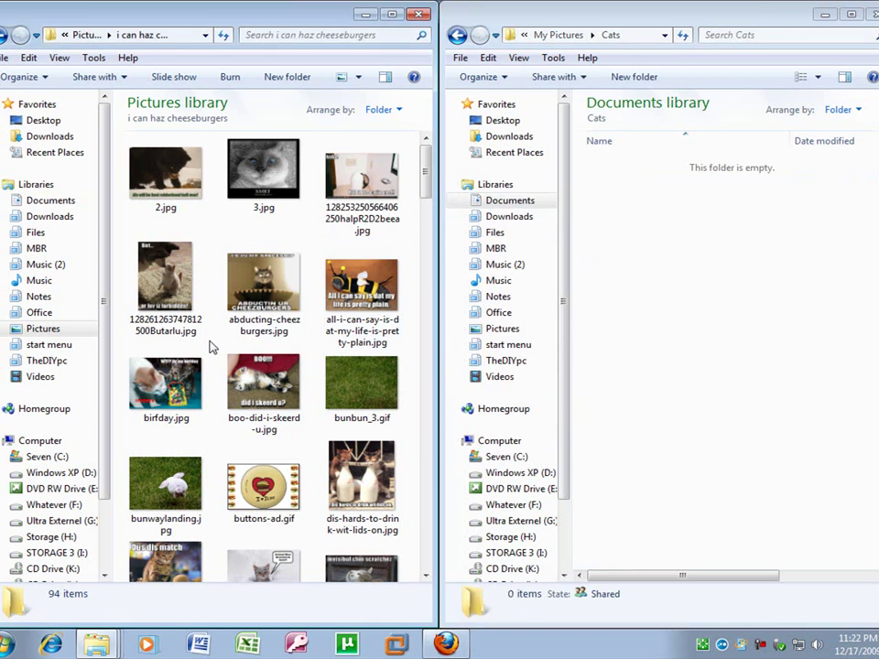
left_click(197, 203)
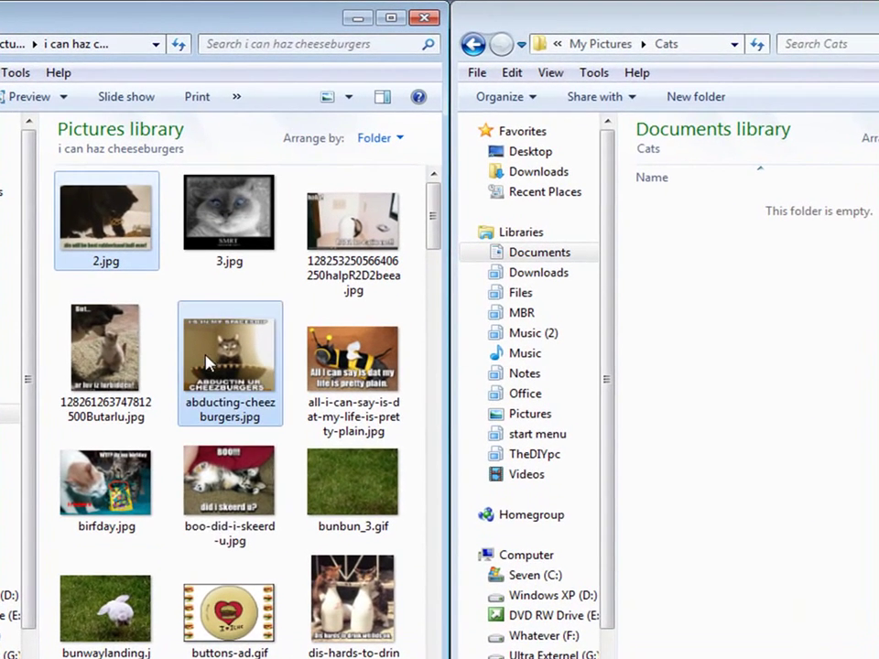
left_click(206, 362, "ctrl")
left_click(229, 481, "ctrl")
left_click(353, 481, "ctrl")
left_click(364, 604, "ctrl")
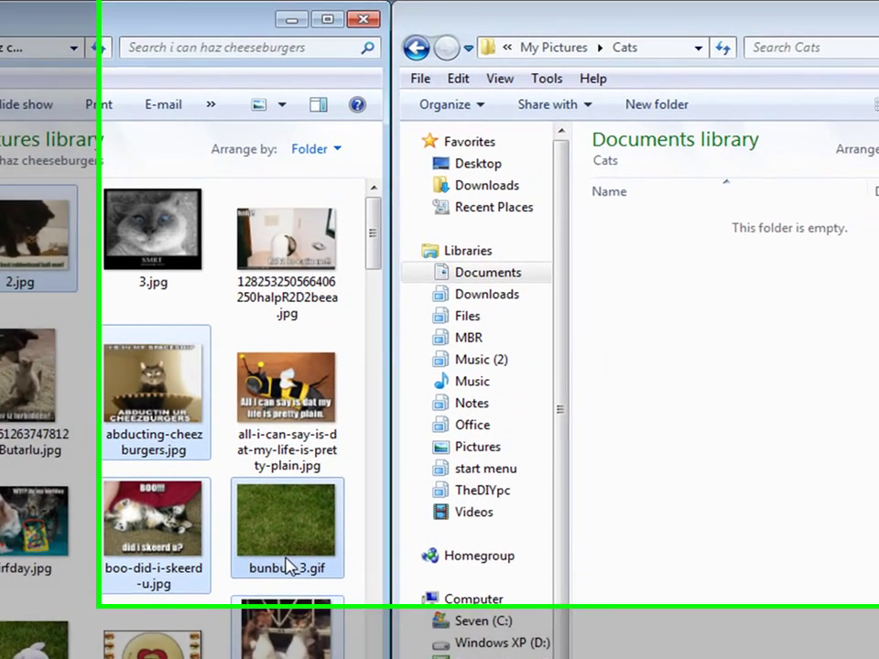
left_click_drag(355, 524, 651, 474)
left_click_drag(554, 559, 698, 469)
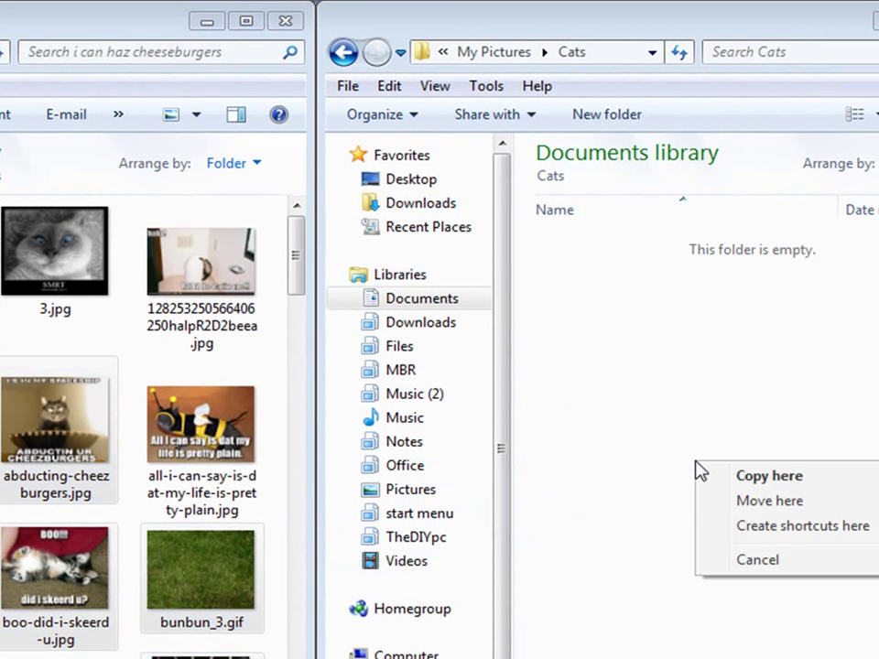
left_click(804, 502)
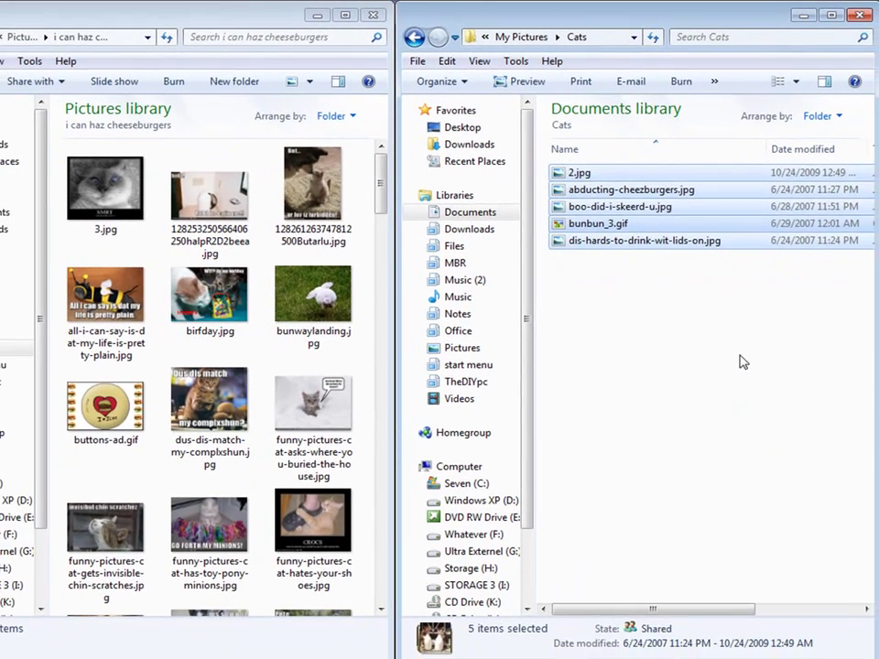
left_click(589, 339)
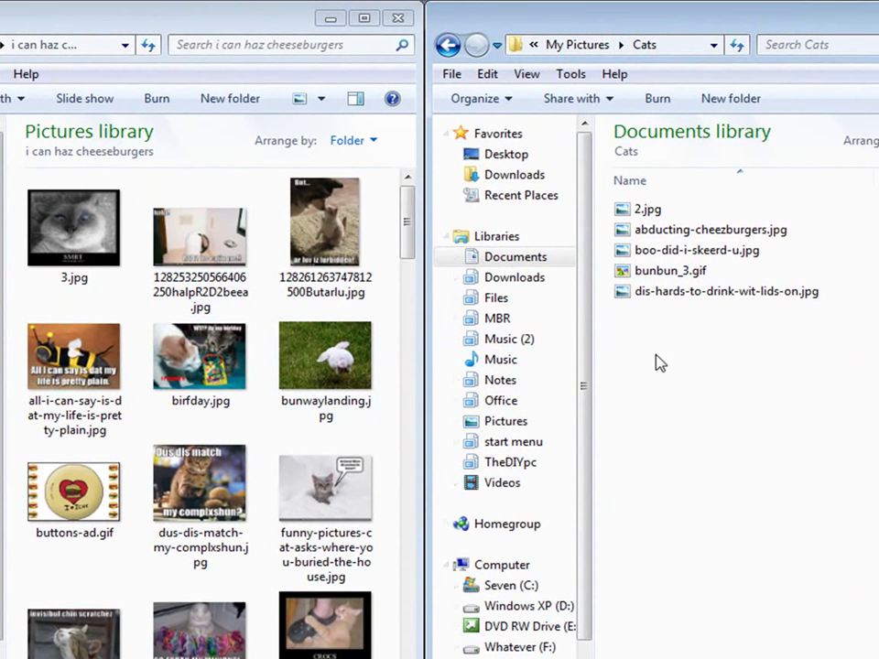
Unsnap the Cats and Pictures windows, then close the Cats window.
left_click_drag(492, 46, 69, 173)
left_click_drag(169, 32, 474, 151)
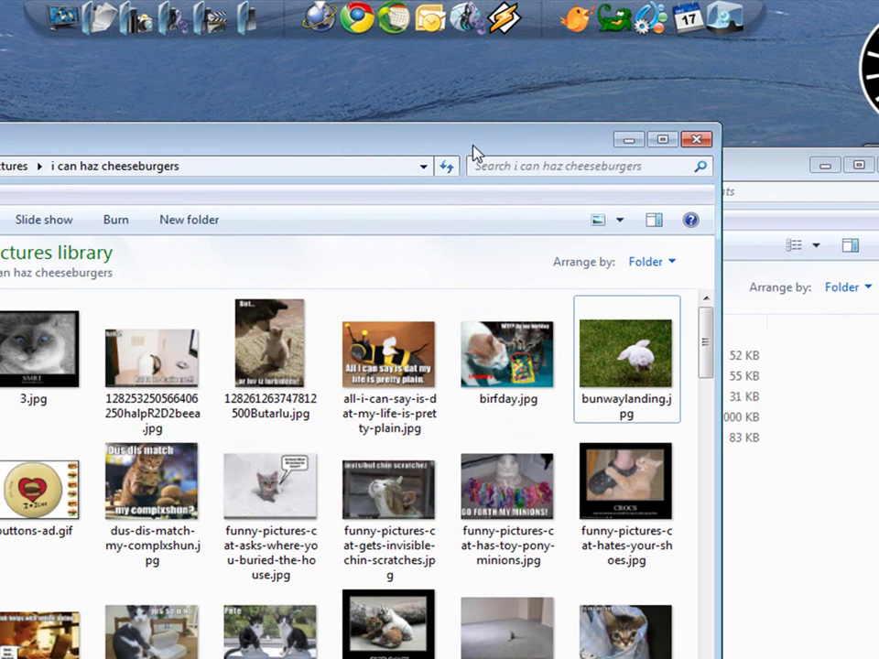
left_click_drag(779, 178, 681, 149)
left_click(820, 142)
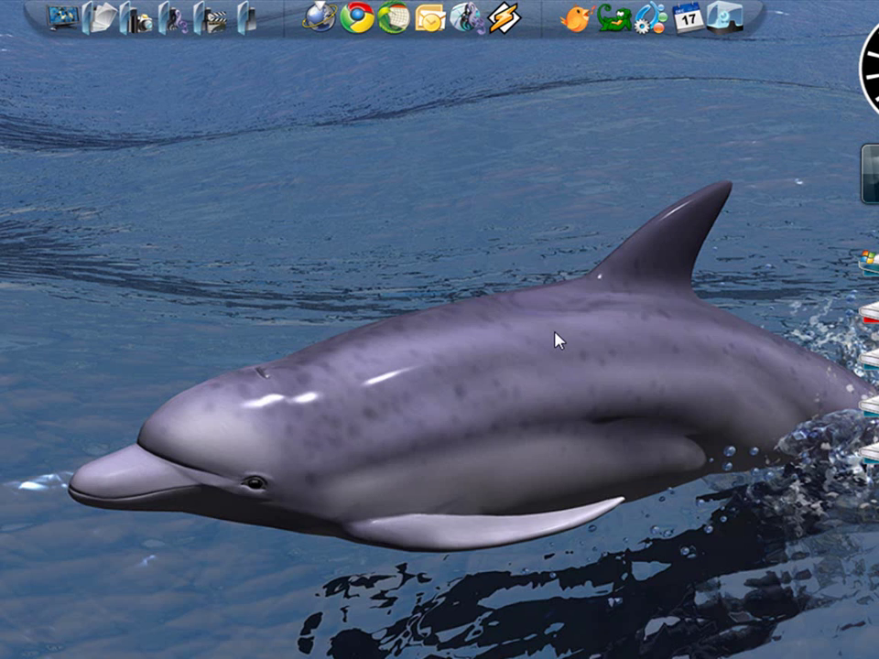